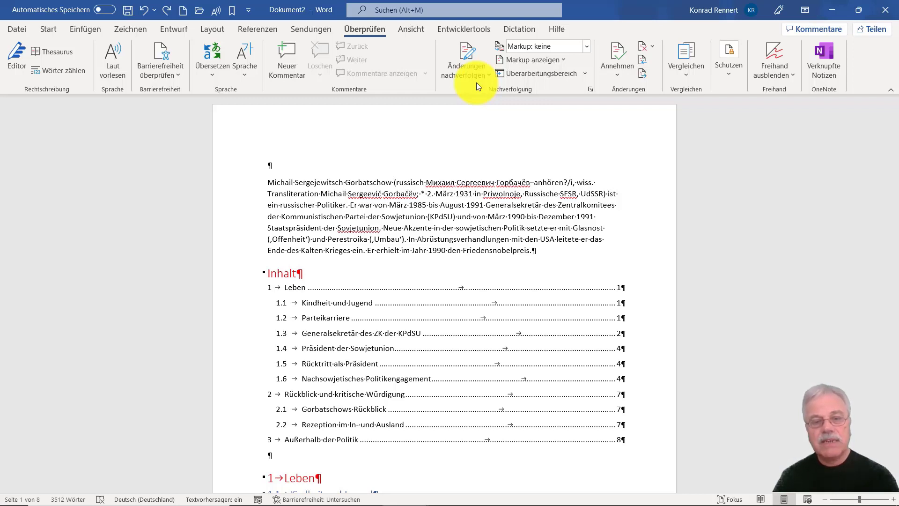
Attach the comment "Das sollte auch als Titel verwendet werden" to the name "Michail Sergejewitsch Gorbatschow" in the first paragraph.
{"action": "left_click_drag", "start_coordinate": [264, 176], "coordinate": [396, 181]}
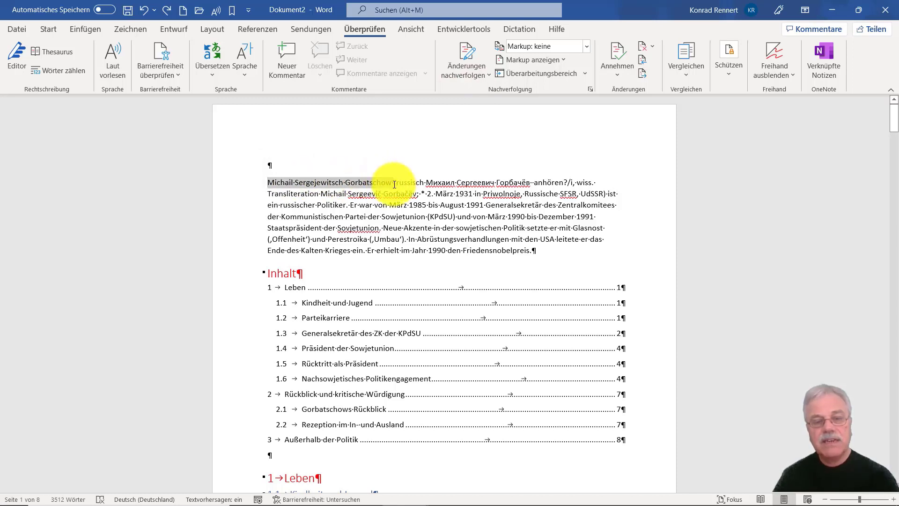
{"action": "left_click_drag", "start_coordinate": [394, 187], "coordinate": [391, 188]}
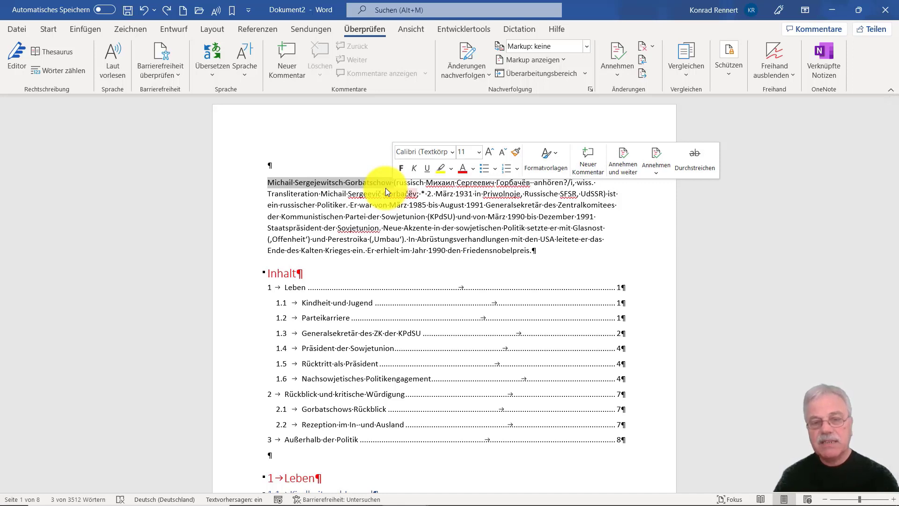
{"action": "left_click", "coordinate": [586, 161]}
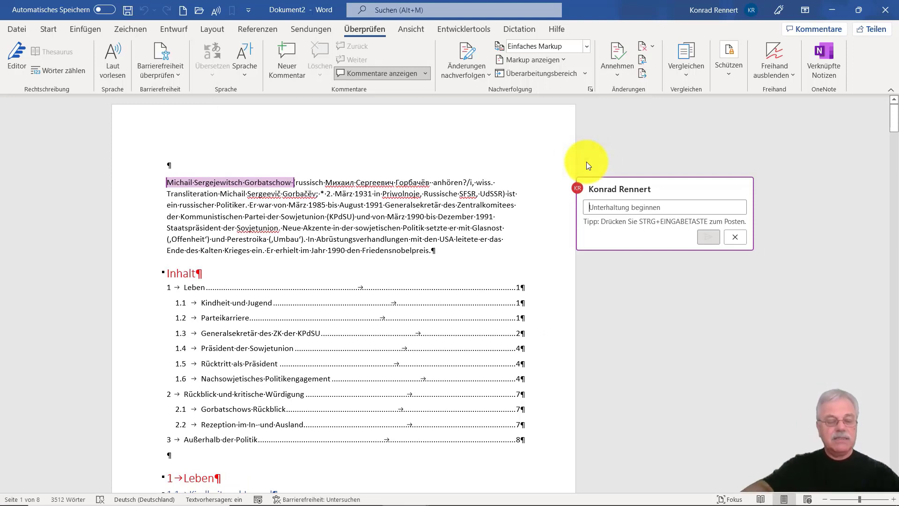
{"action": "type", "text": "Das"}
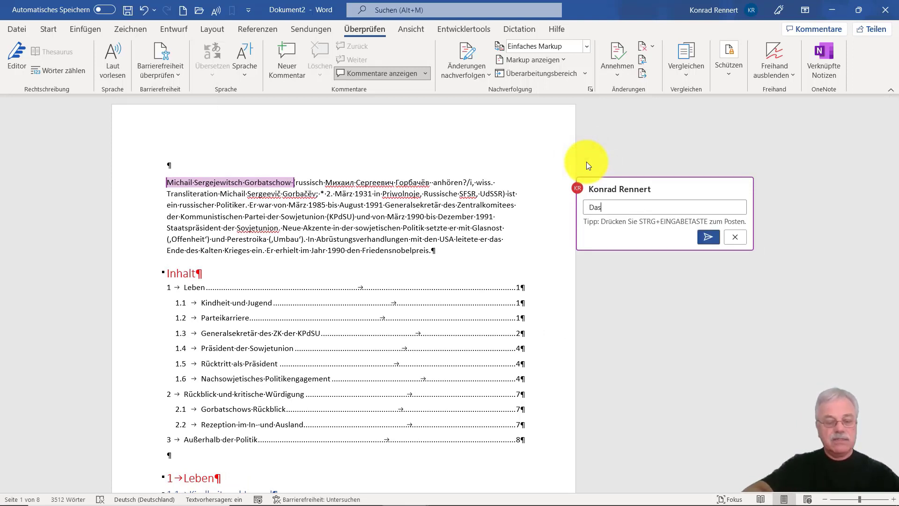
{"action": "type", "text": " so"}
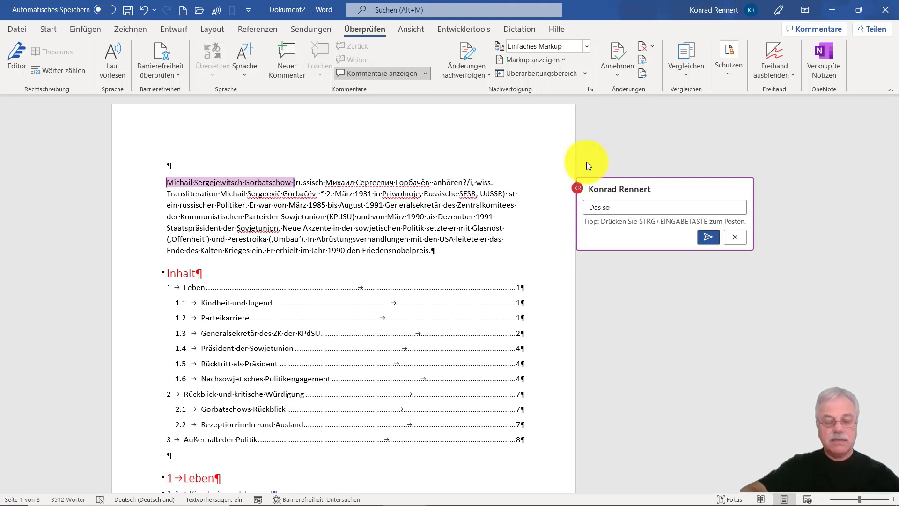
{"action": "type", "text": "llte auch als Titel verwendet werd "}
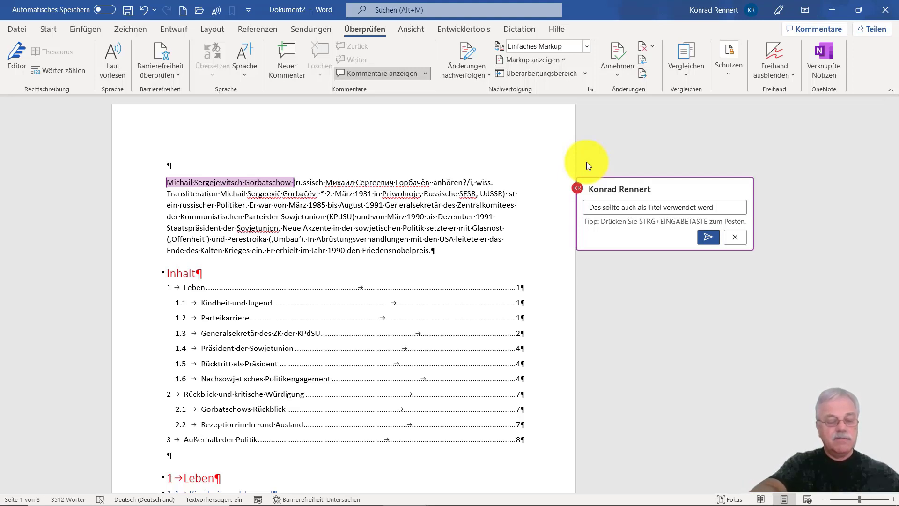
{"action": "type", "text": "n"}
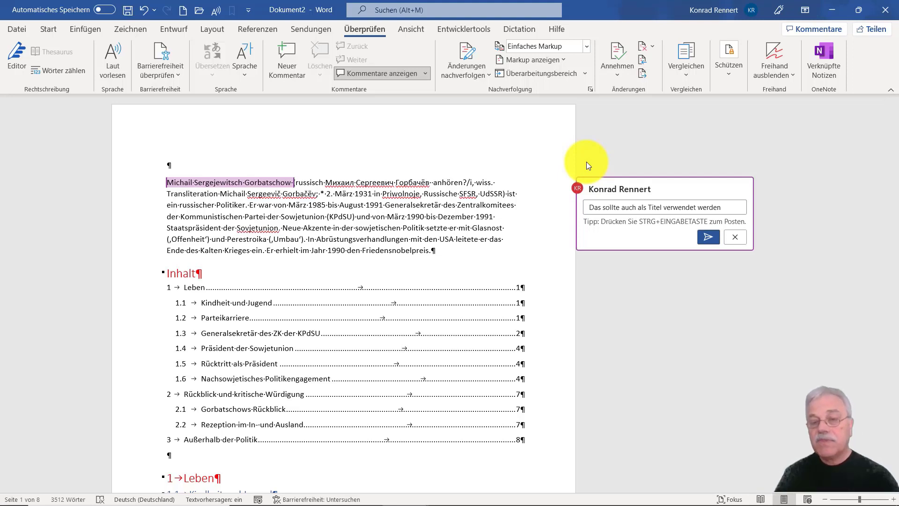
{"action": "left_click", "coordinate": [708, 237]}
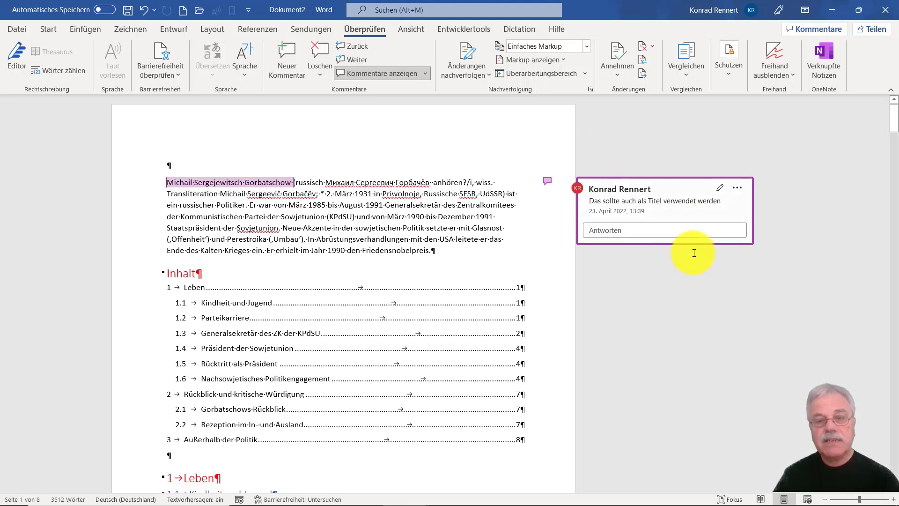
Hide the comments, show them beside the page again, and collapse them back to margin markers.
{"action": "left_click", "coordinate": [393, 75]}
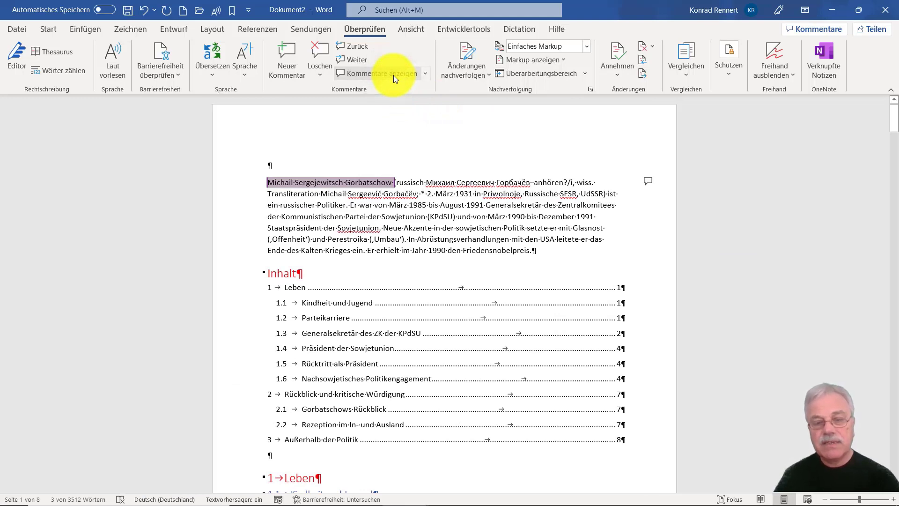
{"action": "left_click", "coordinate": [427, 217]}
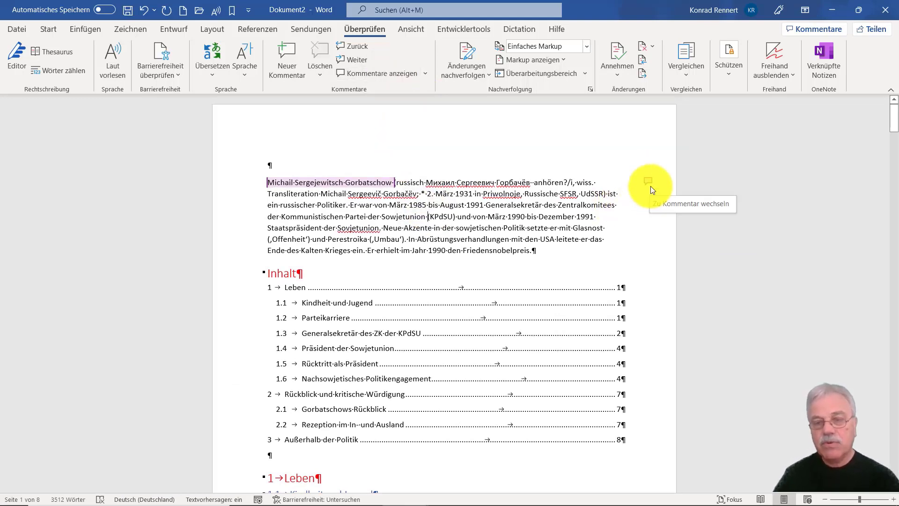
{"action": "left_click", "coordinate": [386, 73]}
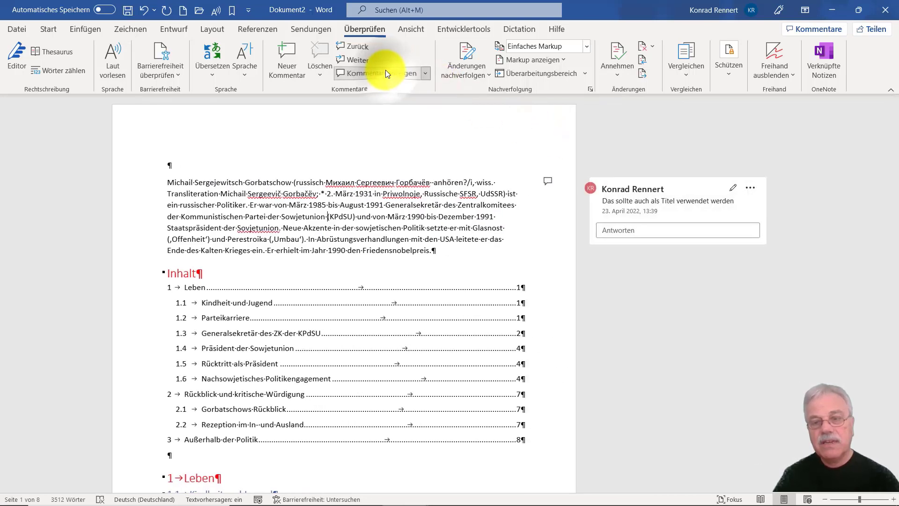
{"action": "left_click", "coordinate": [384, 73]}
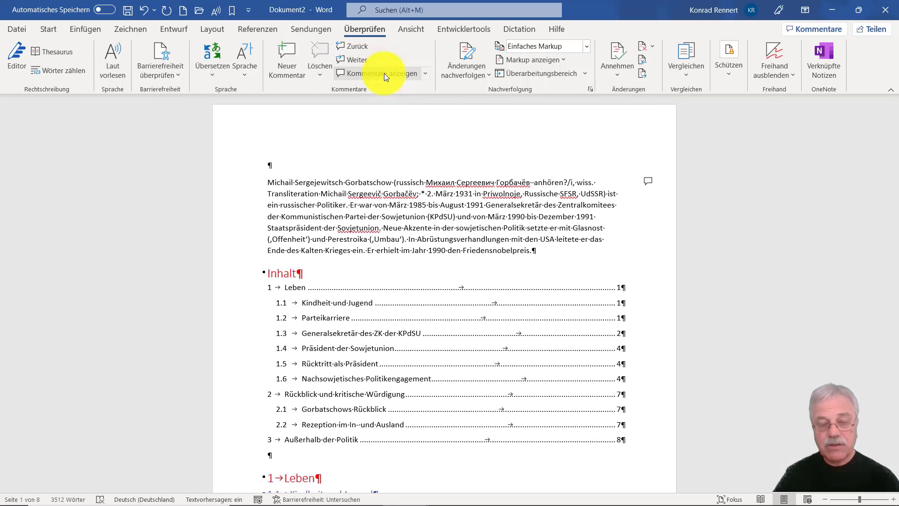
Attach the comment "ist überflüssig" to the words "im Jahr" in the last sentence of the introductory paragraph.
{"action": "scroll", "coordinate": [383, 88], "scroll_direction": "down", "scroll_amount": 3}
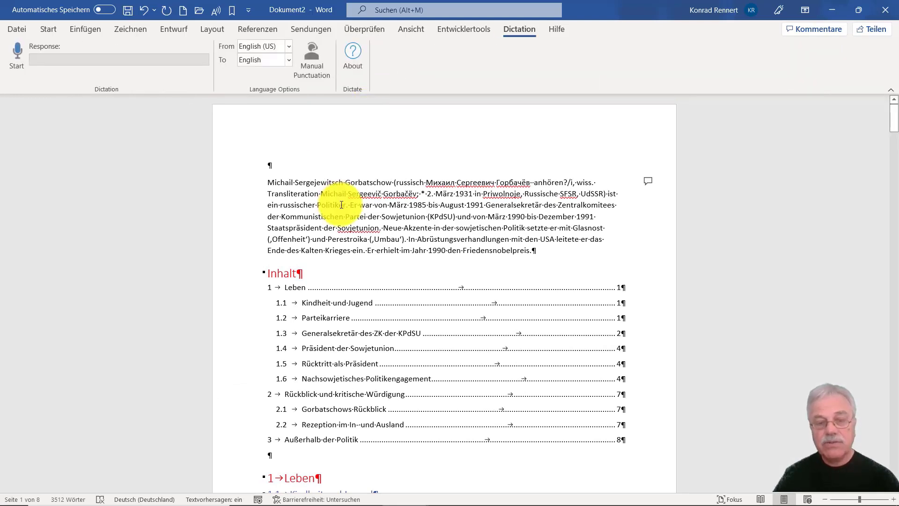
{"action": "scroll", "coordinate": [389, 220], "scroll_direction": "down", "scroll_amount": 2}
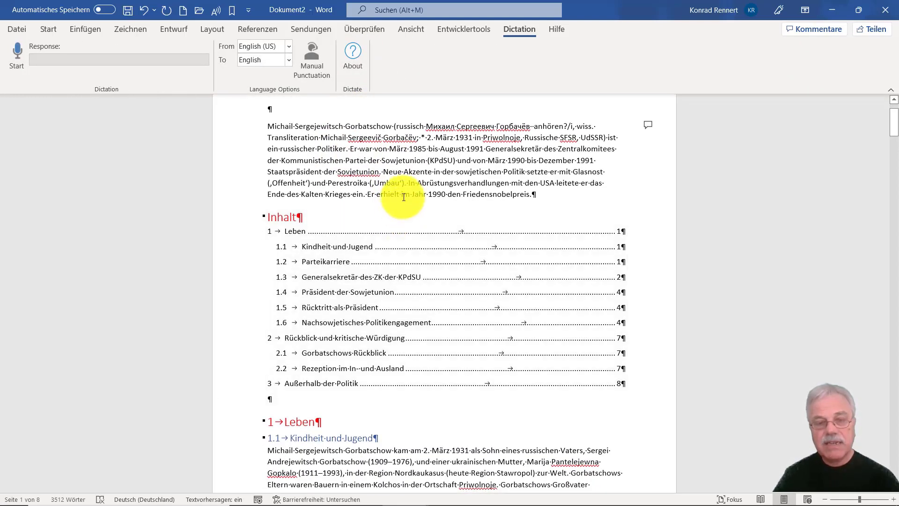
{"action": "left_click_drag", "start_coordinate": [403, 193], "coordinate": [430, 194]}
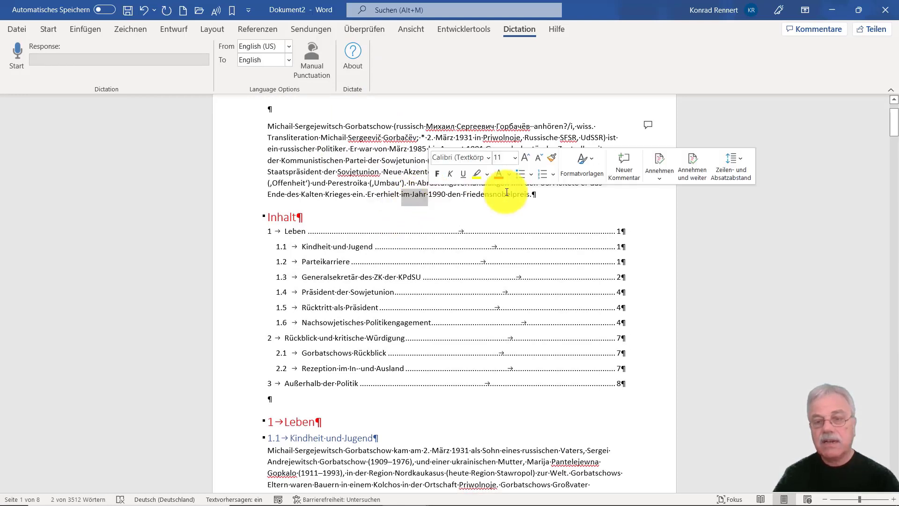
{"action": "left_click", "coordinate": [629, 164]}
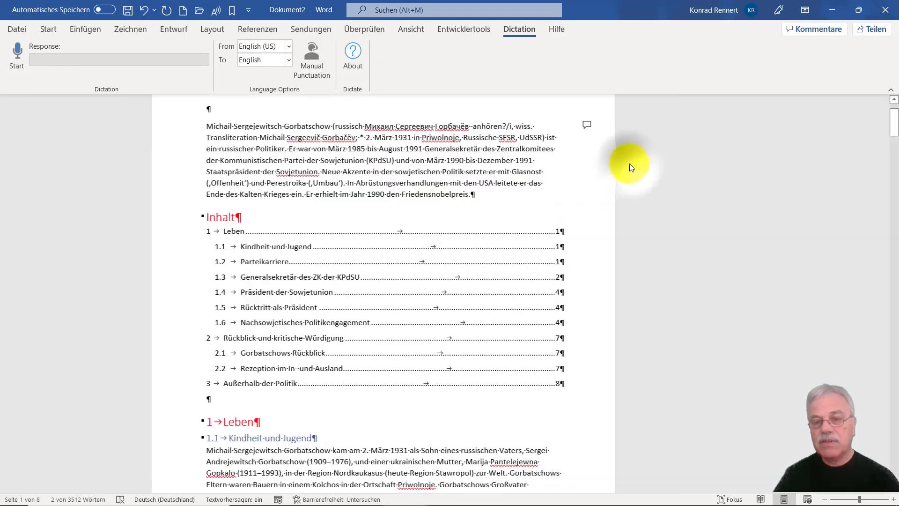
{"action": "type", "text": "i"}
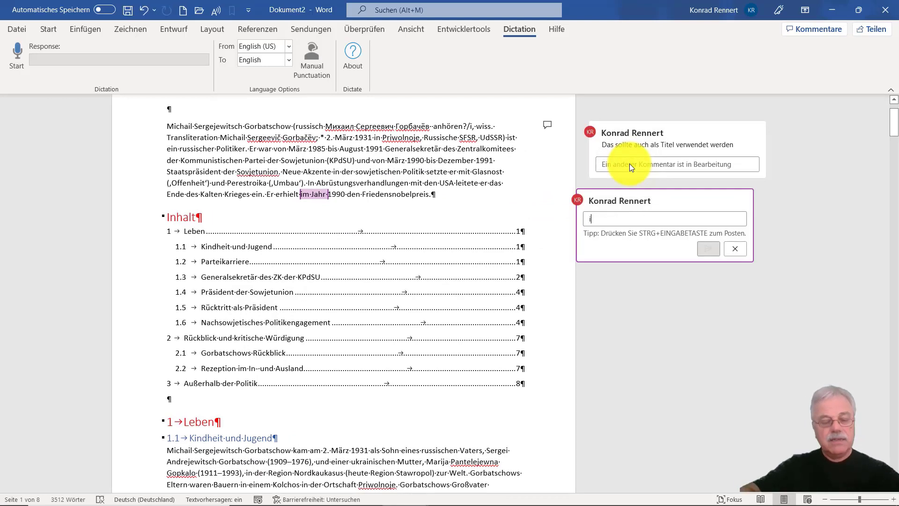
{"action": "type", "text": "st ü"}
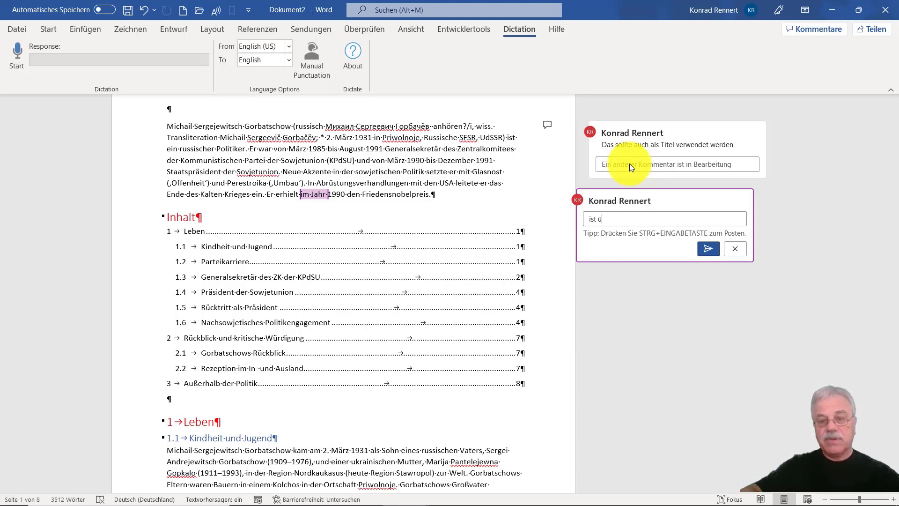
{"action": "type", "text": "berflüssig"}
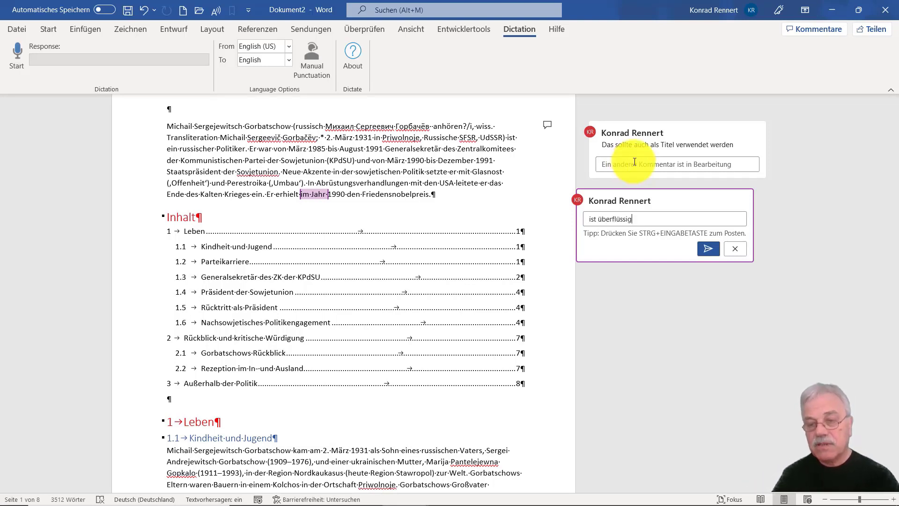
{"action": "left_click", "coordinate": [707, 249]}
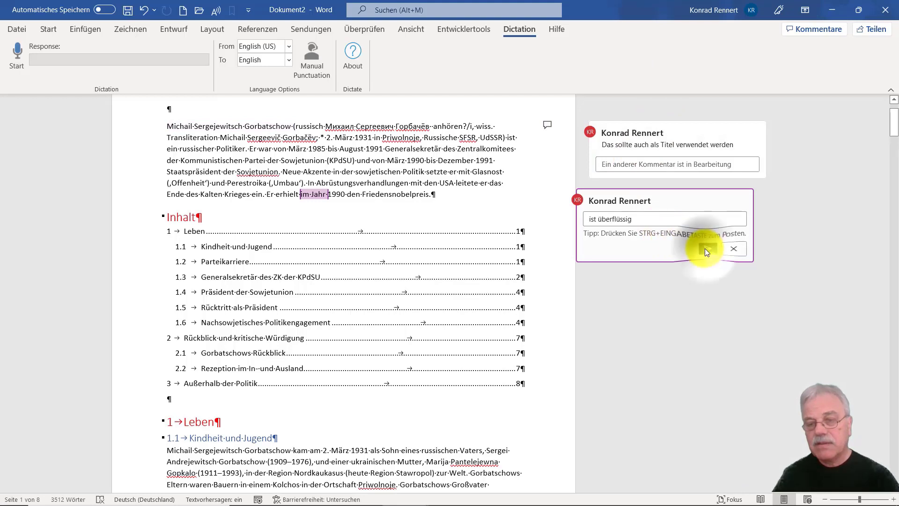
Hide both comments so only their markers stay beside the introductory paragraph.
{"action": "left_click", "coordinate": [378, 29]}
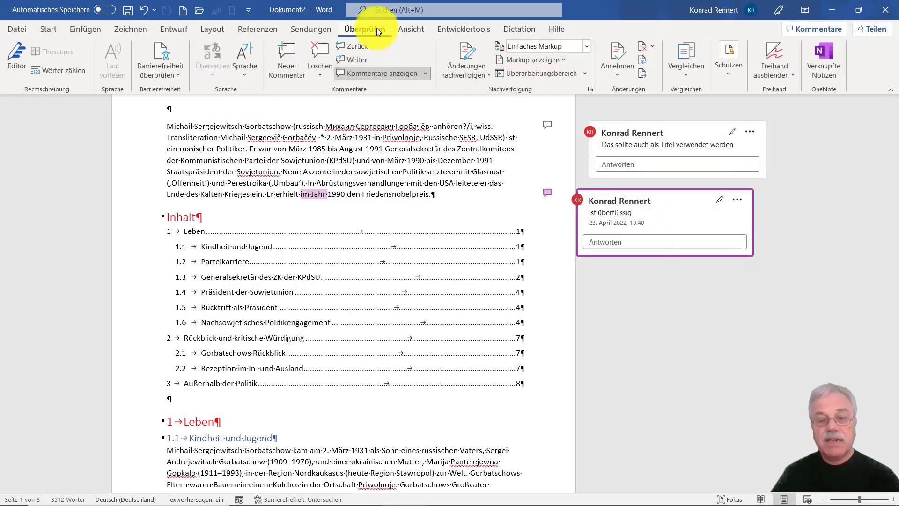
{"action": "left_click", "coordinate": [299, 158]}
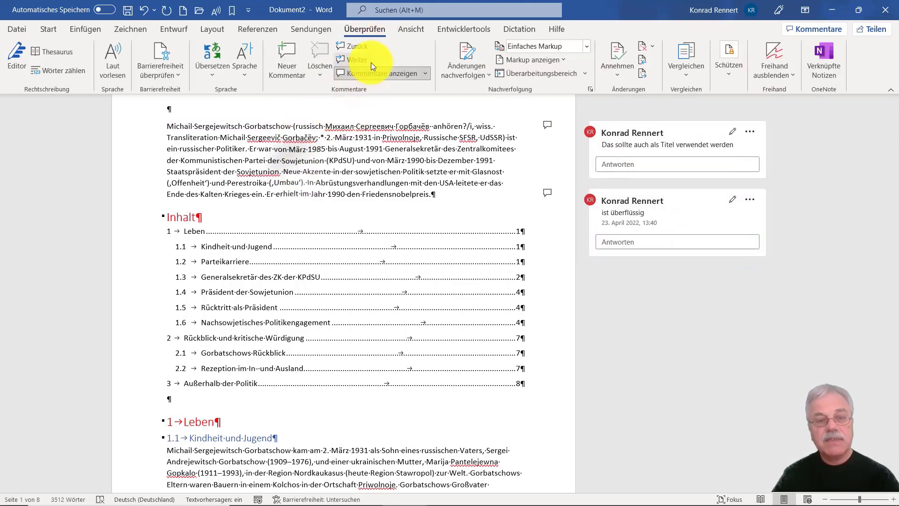
{"action": "left_click", "coordinate": [367, 74]}
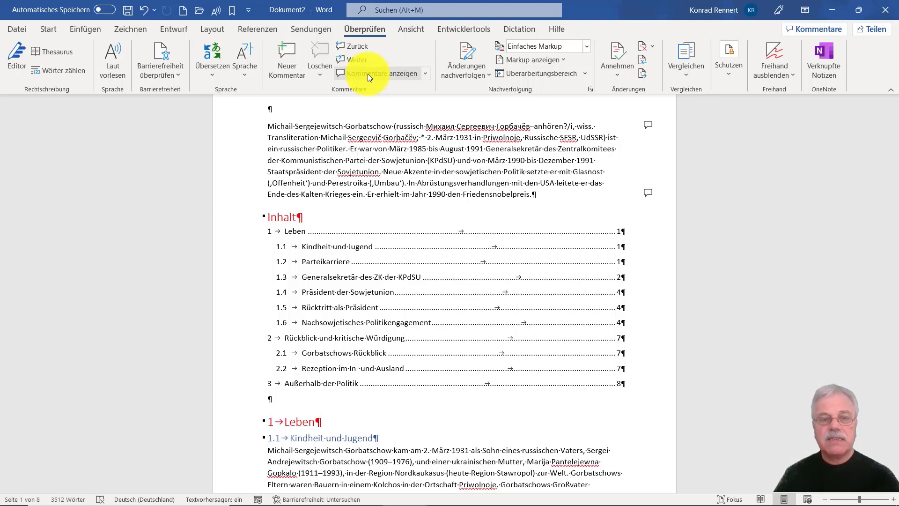
Turn on change tracking and insert the title "Michail Gobatschow" in the empty line above the introductory paragraph.
{"action": "left_click", "coordinate": [464, 60]}
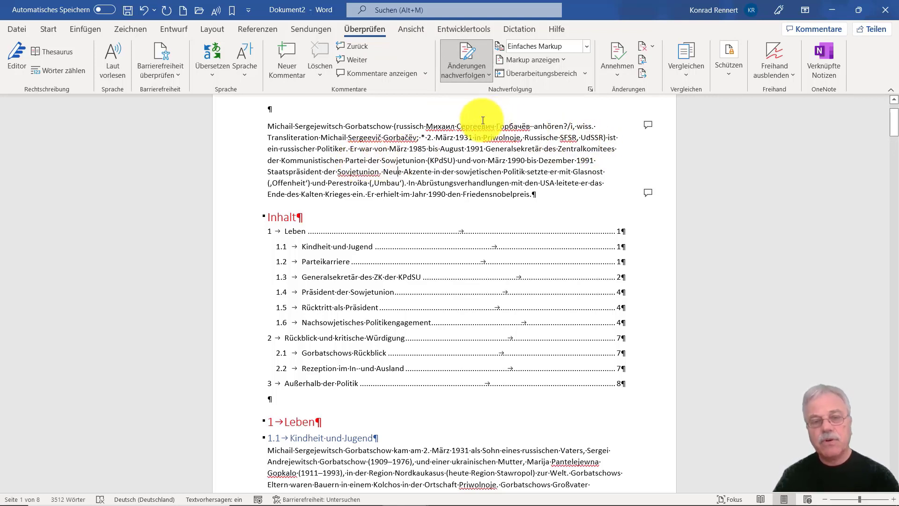
{"action": "left_click", "coordinate": [348, 109]}
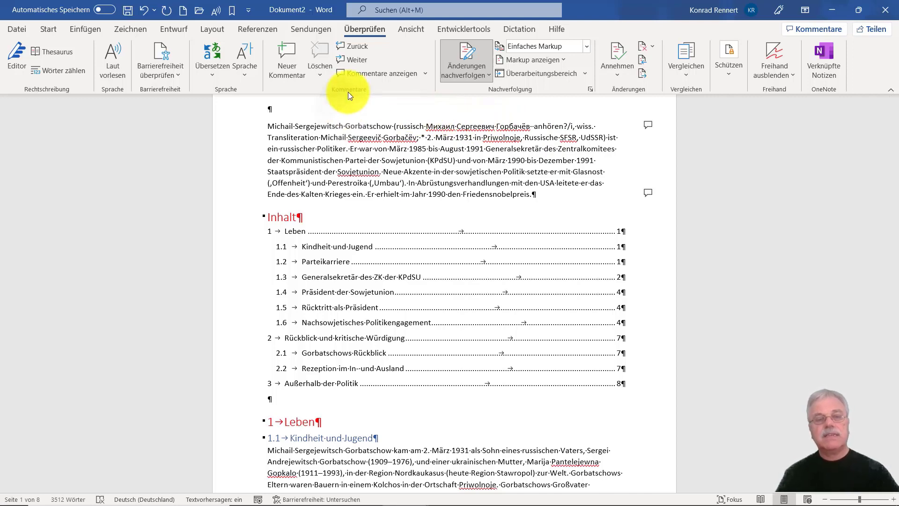
{"action": "type", "text": "M"}
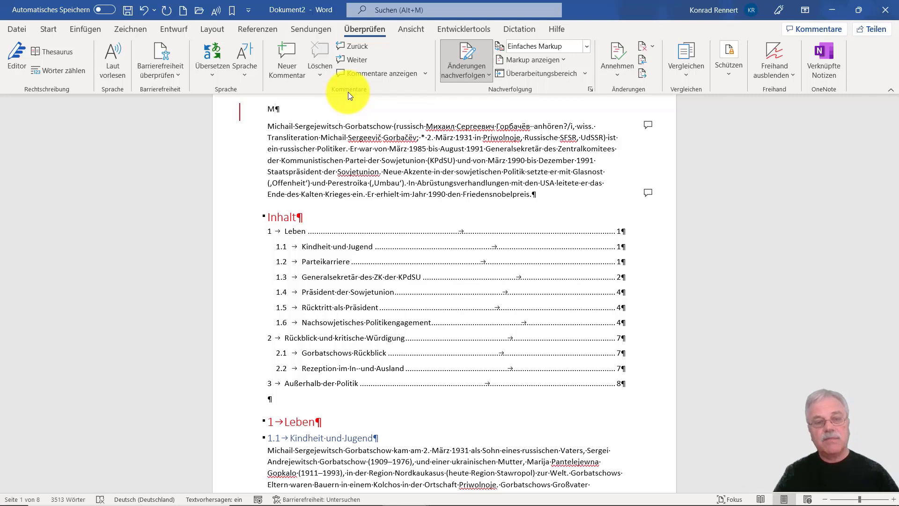
{"action": "type", "text": "i"}
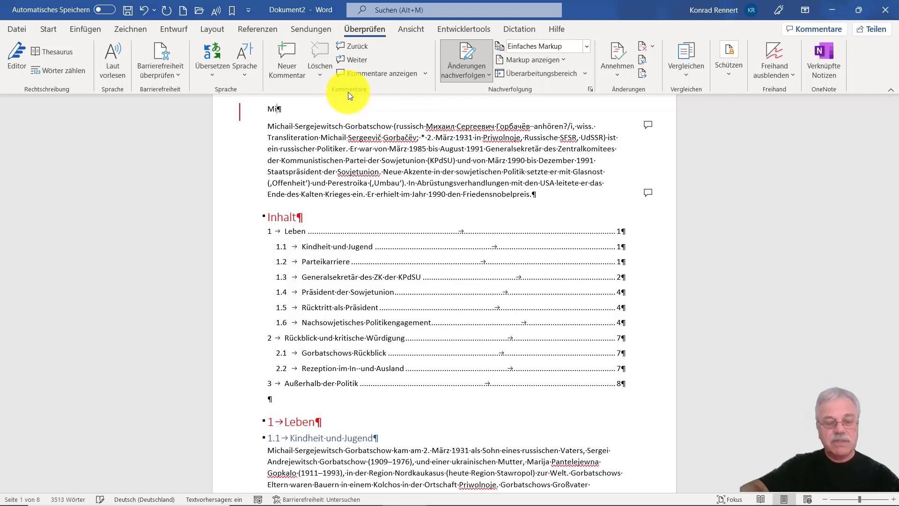
{"action": "type", "text": "ch"}
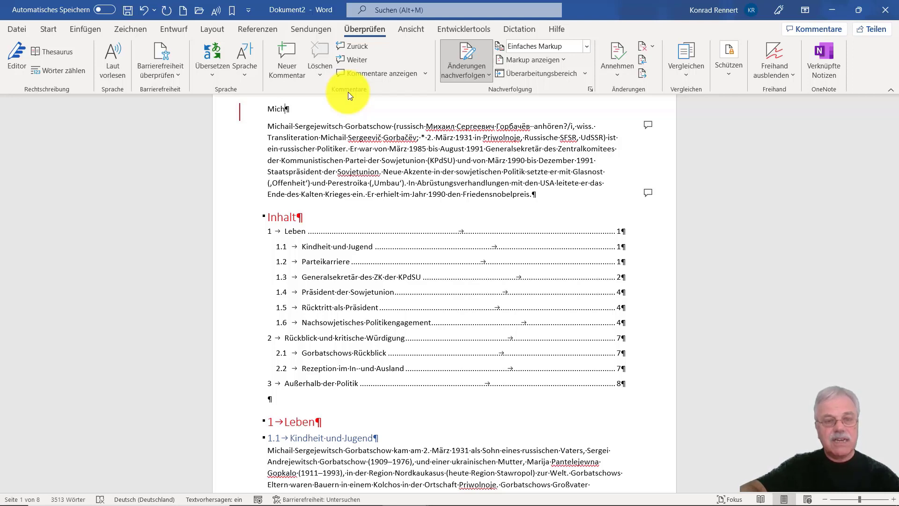
{"action": "type", "text": "a"}
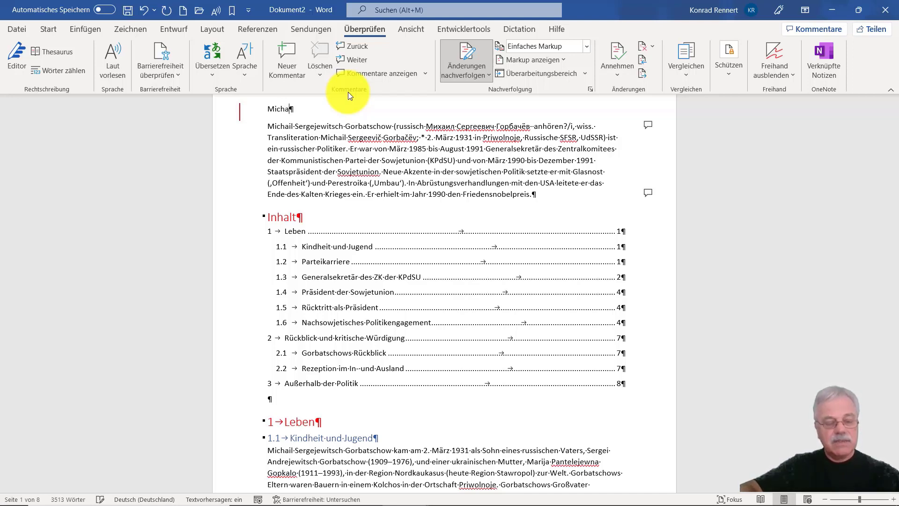
{"action": "type", "text": "il "}
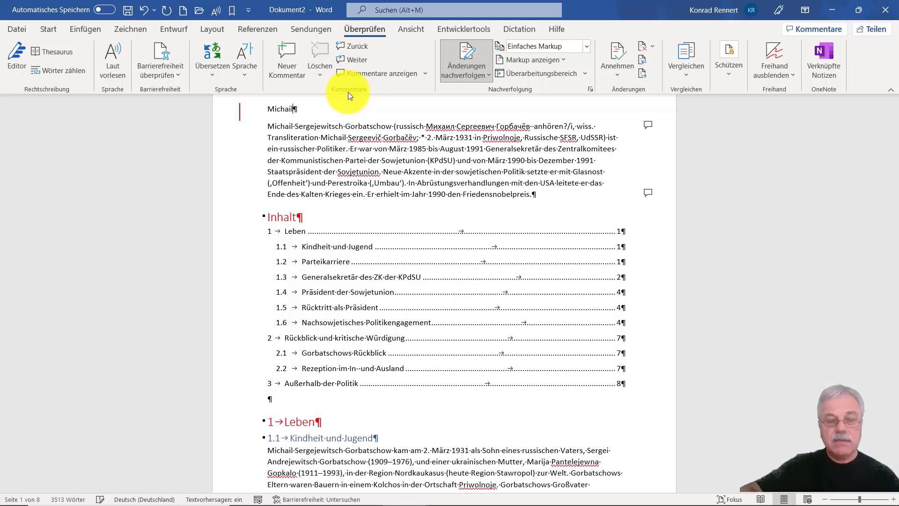
{"action": "type", "text": "Gobatschow"}
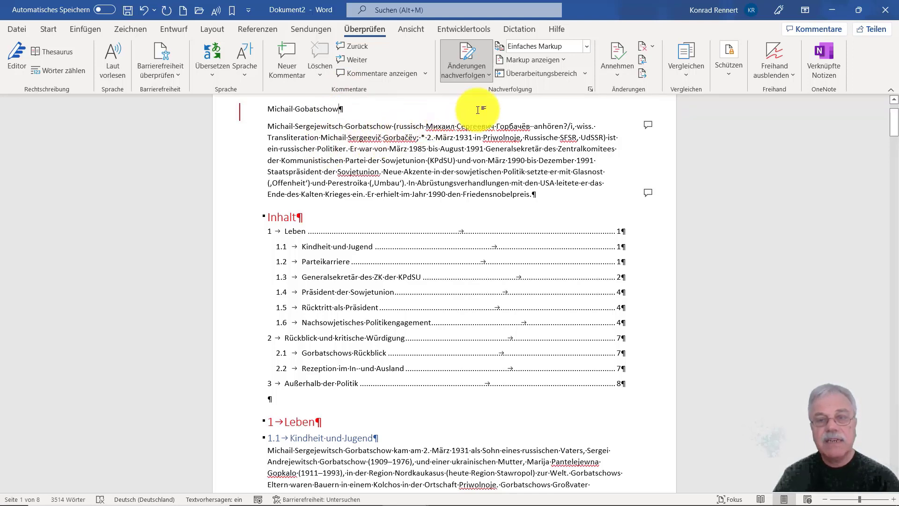
Set the tracked-changes display to show all markup.
{"action": "left_click", "coordinate": [544, 43]}
{"action": "left_click", "coordinate": [539, 76]}
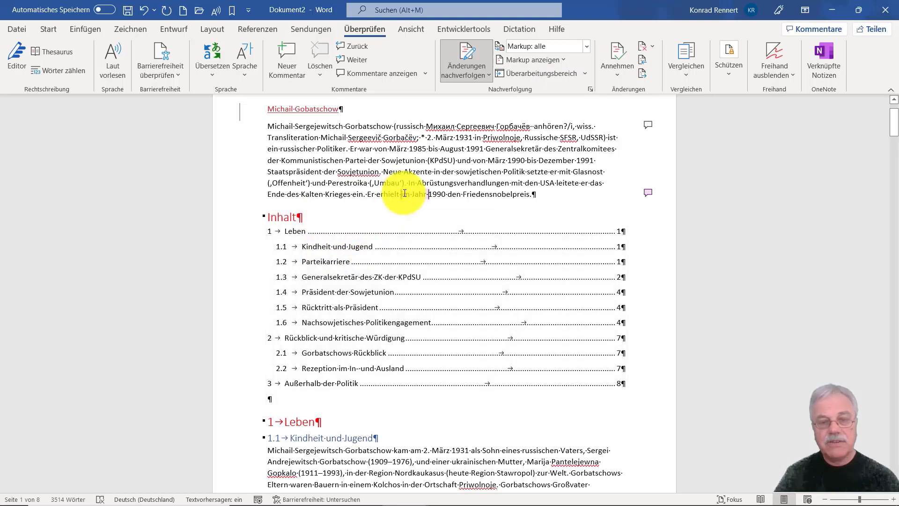
Show the comments in full and delete "im Jahr" from the last sentence of the introductory paragraph as a tracked change.
{"action": "left_click", "coordinate": [407, 192]}
{"action": "left_click_drag", "start_coordinate": [406, 192], "coordinate": [427, 193]}
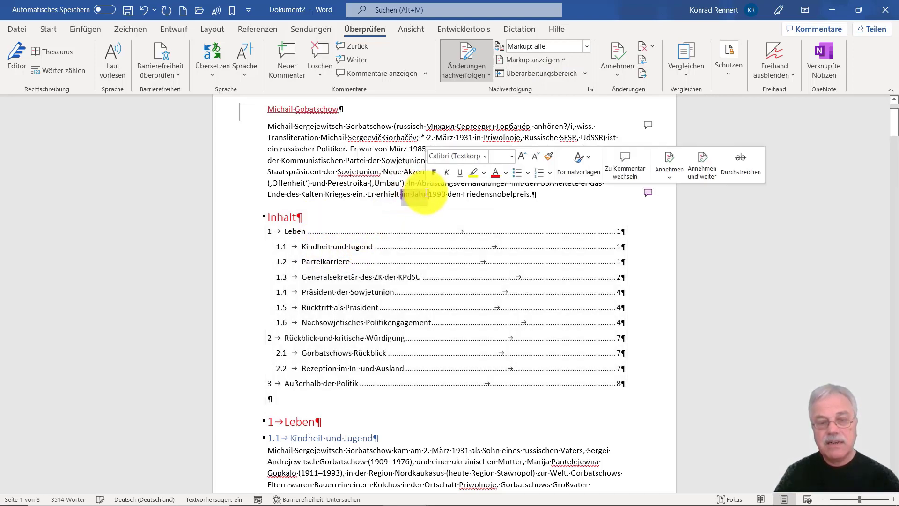
{"action": "left_click", "coordinate": [649, 196]}
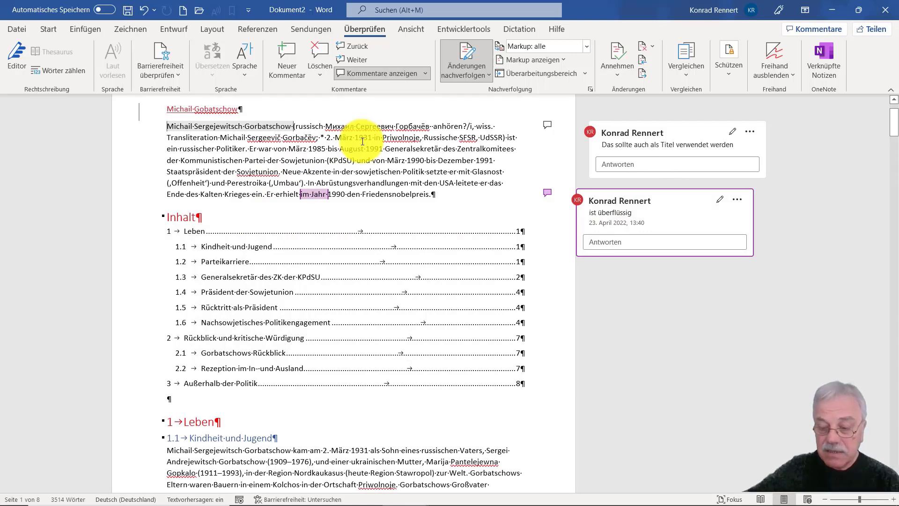
{"action": "left_click_drag", "start_coordinate": [300, 194], "coordinate": [323, 204]}
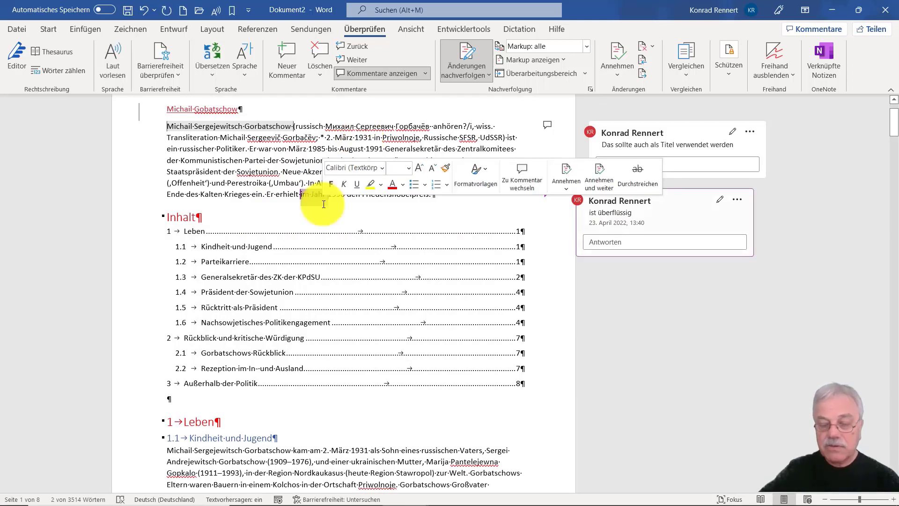
{"action": "key", "text": "Delete"}
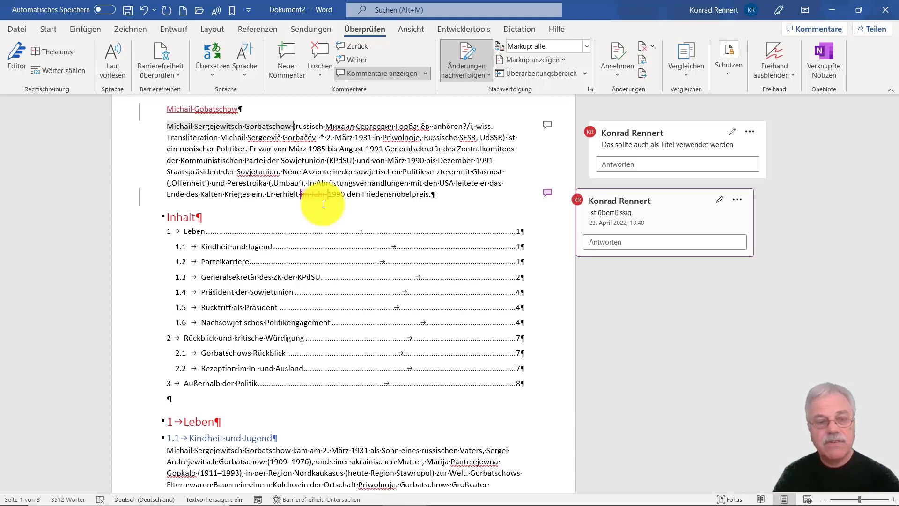
Correct the misspelled word after "Staatspräsident der" in the introductory paragraph to "Sowjetunion".
{"action": "left_click", "coordinate": [249, 172]}
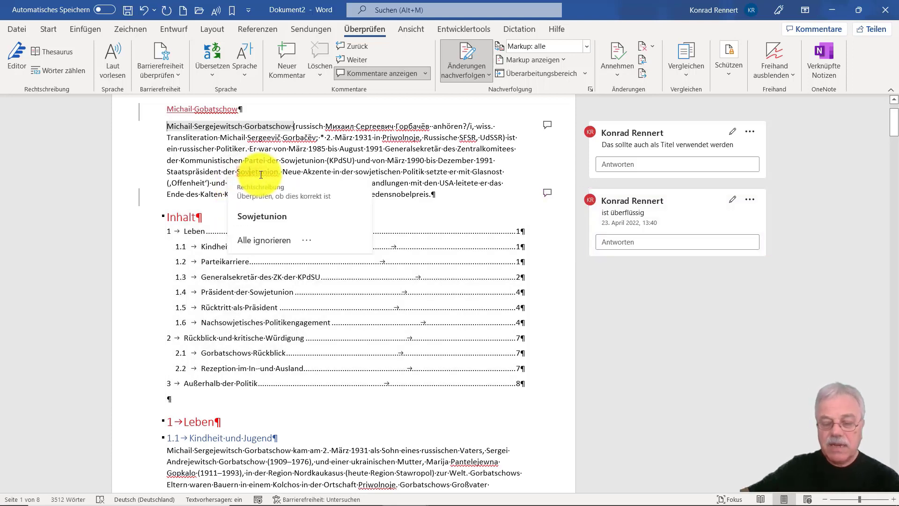
{"action": "key", "text": "BackSpace"}
{"action": "type", "text": "w"}
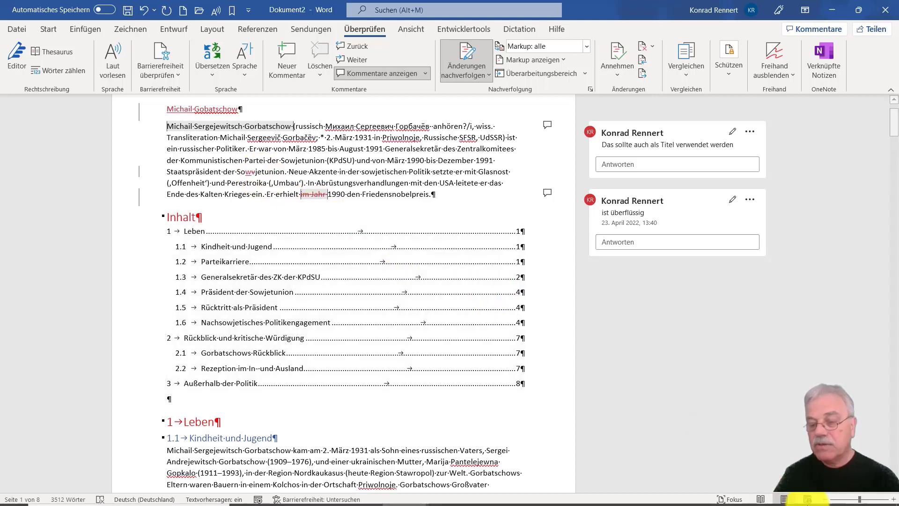
Switch the tracked-changes display to simple markup and delete the word "Friedensnobelpreis" at the end of the introductory paragraph.
{"action": "left_click", "coordinate": [869, 500]}
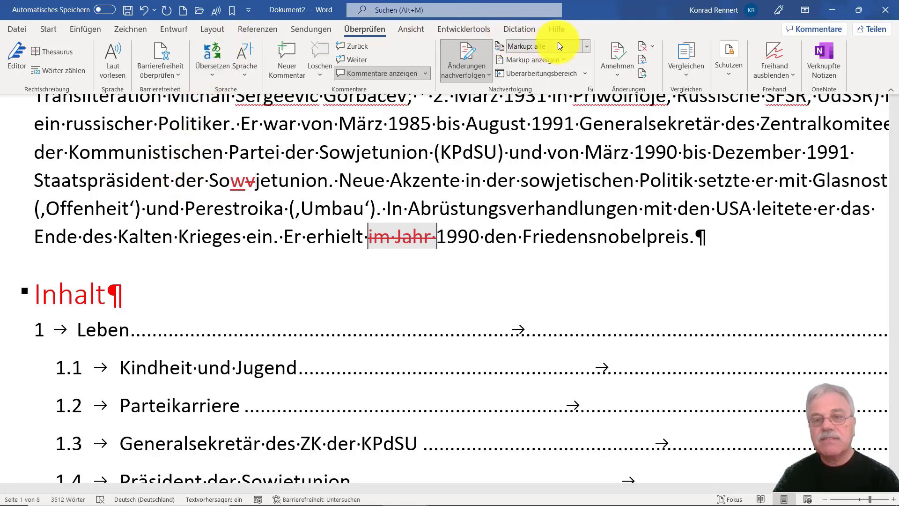
{"action": "left_click", "coordinate": [586, 47]}
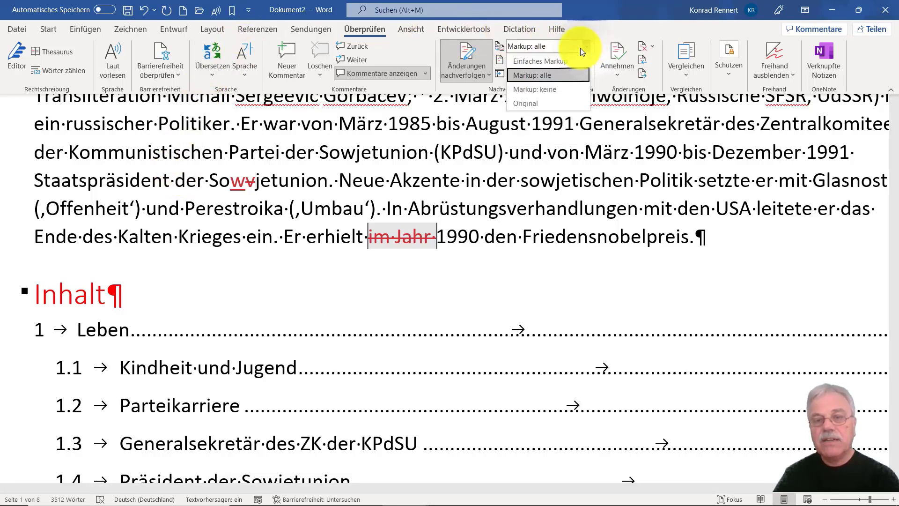
{"action": "left_click", "coordinate": [565, 58]}
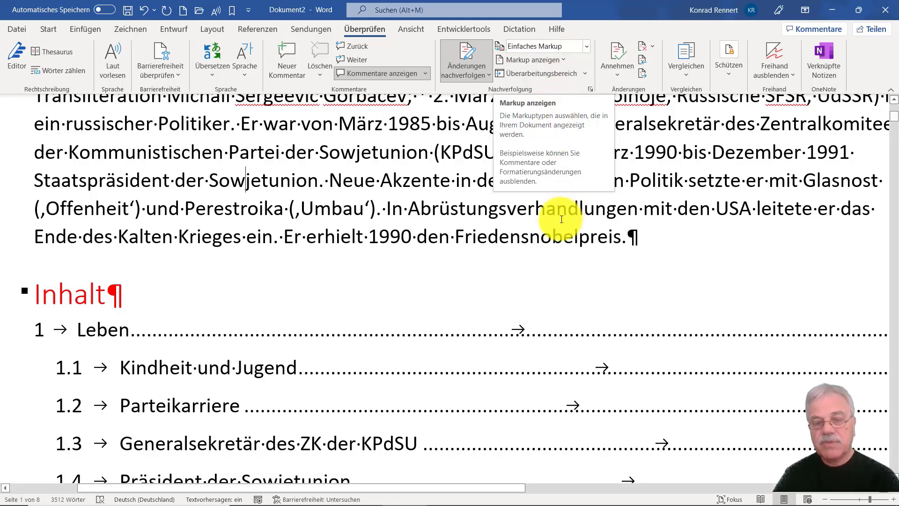
{"action": "double_click", "coordinate": [559, 233]}
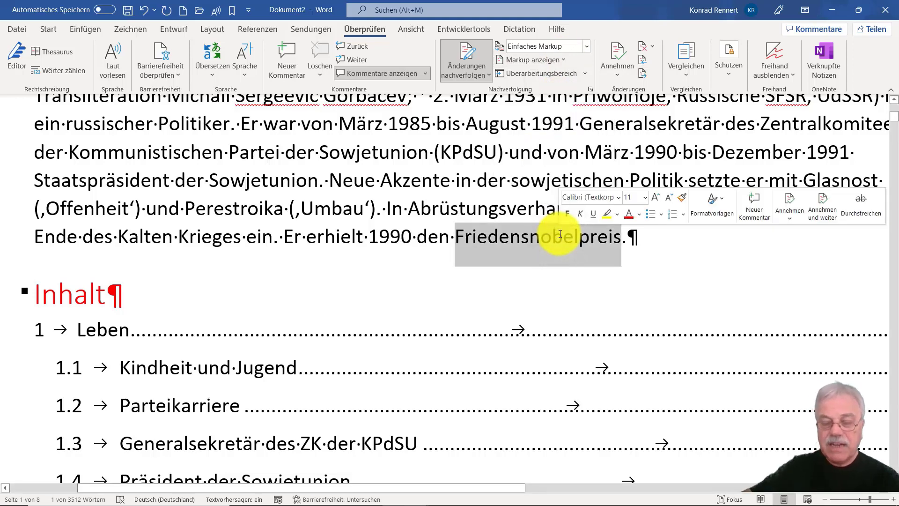
{"action": "key", "text": "Delete"}
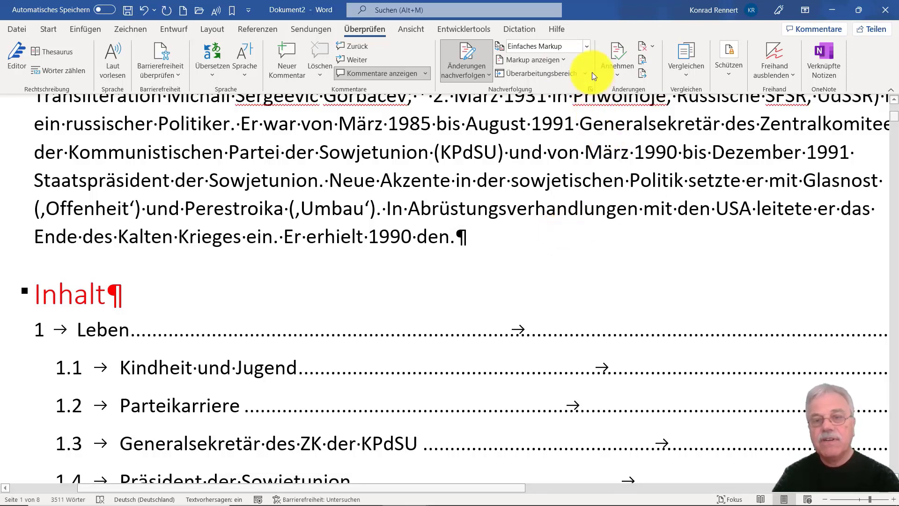
Switch the tracked-changes display back to all markup so every insertion and deletion is marked in the text.
{"action": "left_click", "coordinate": [585, 49]}
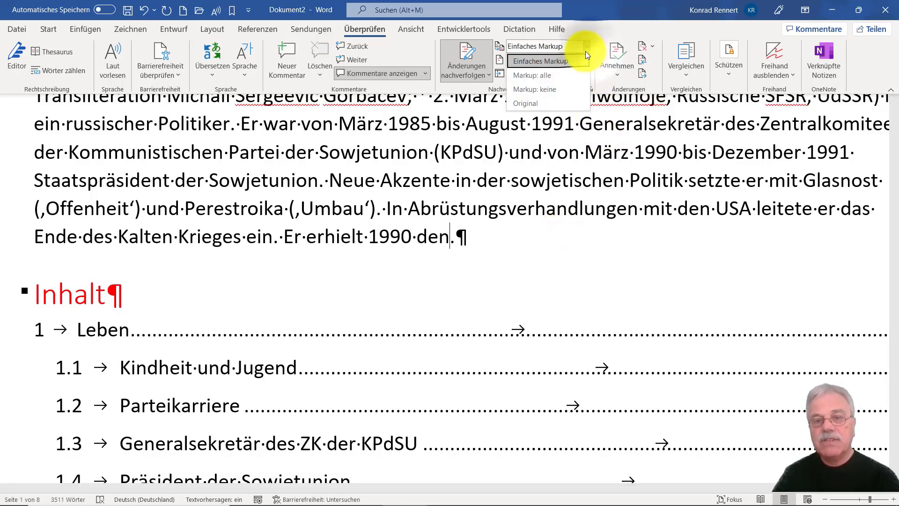
{"action": "left_click", "coordinate": [542, 76]}
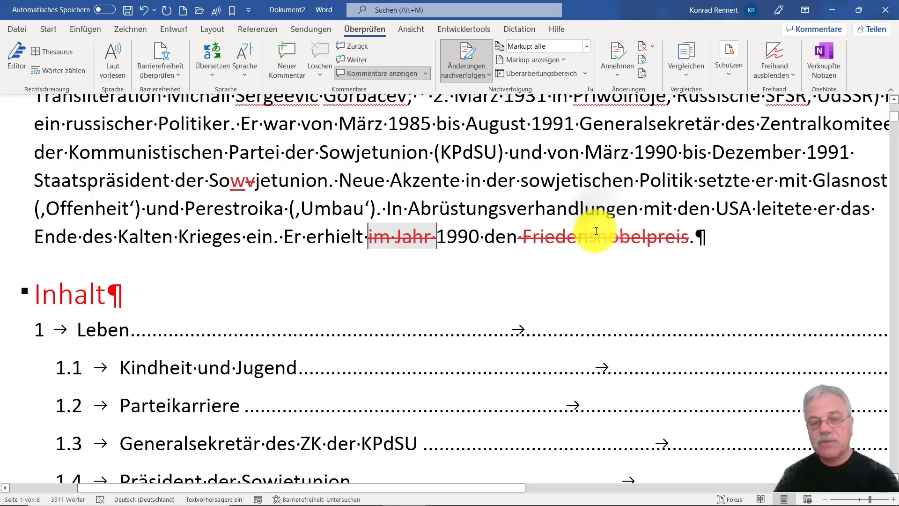
{"action": "mouse_move", "coordinate": [596, 230]}
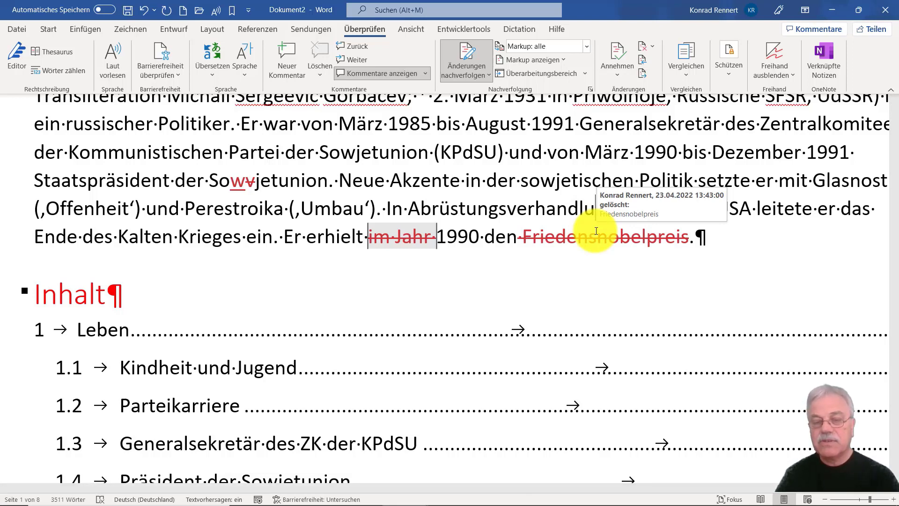
Starting from the first tracked change, accept the inserted title, the spelling correction in "Sowjetunion" and the deletion of "im Jahr".
{"action": "key", "text": "ctrl+Home"}
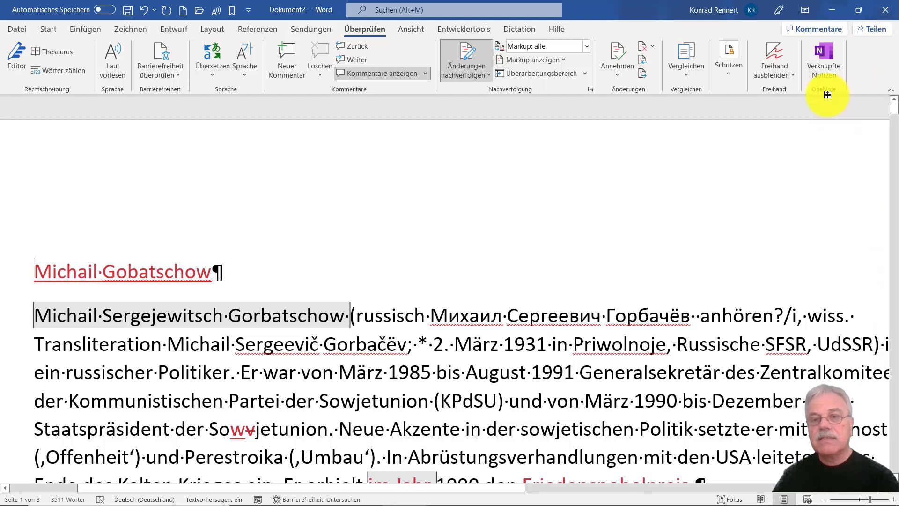
{"action": "left_click", "coordinate": [644, 58]}
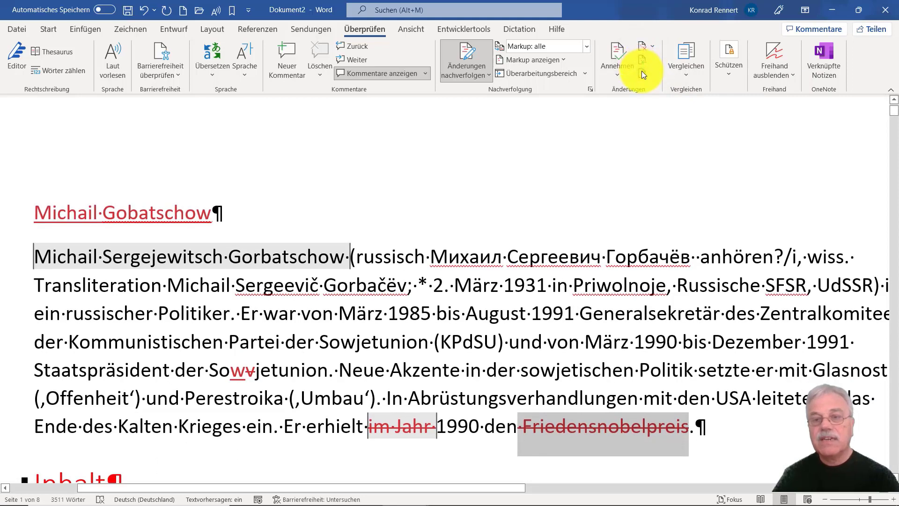
{"action": "left_click", "coordinate": [641, 71]}
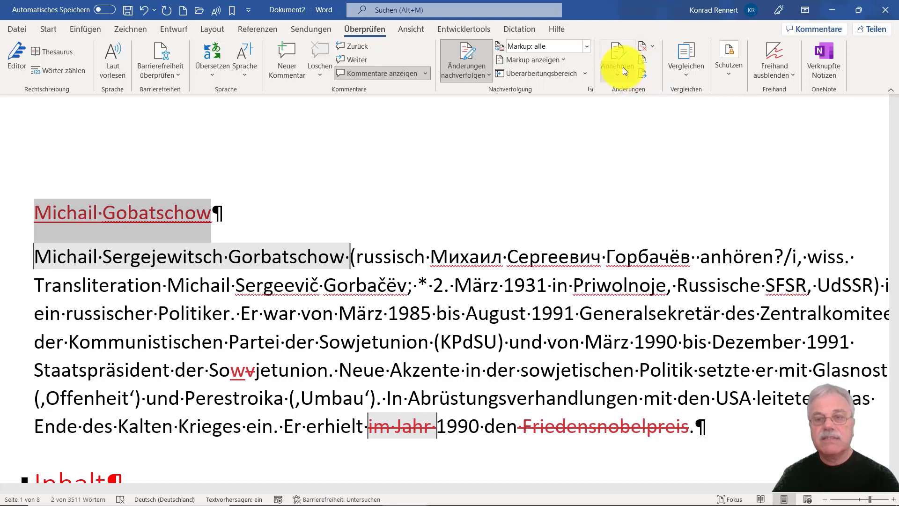
{"action": "left_click", "coordinate": [618, 54]}
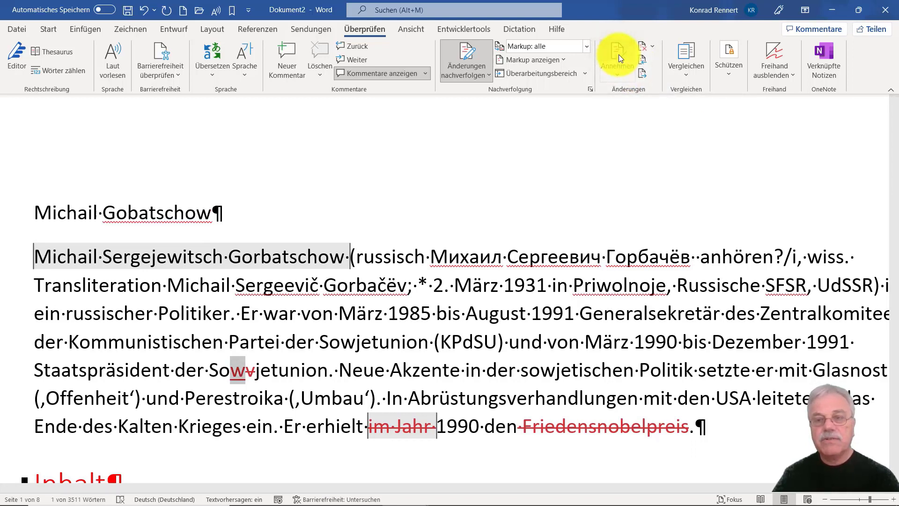
{"action": "left_click", "coordinate": [618, 54]}
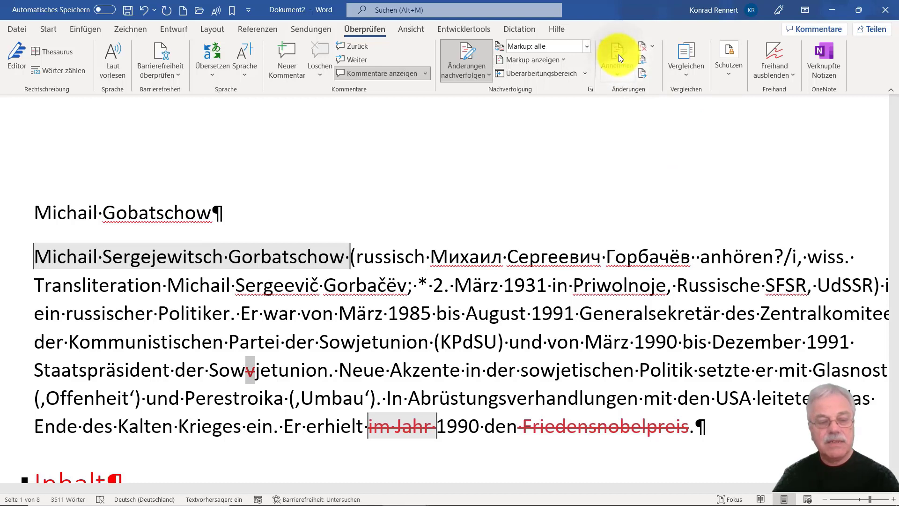
{"action": "left_click", "coordinate": [618, 54]}
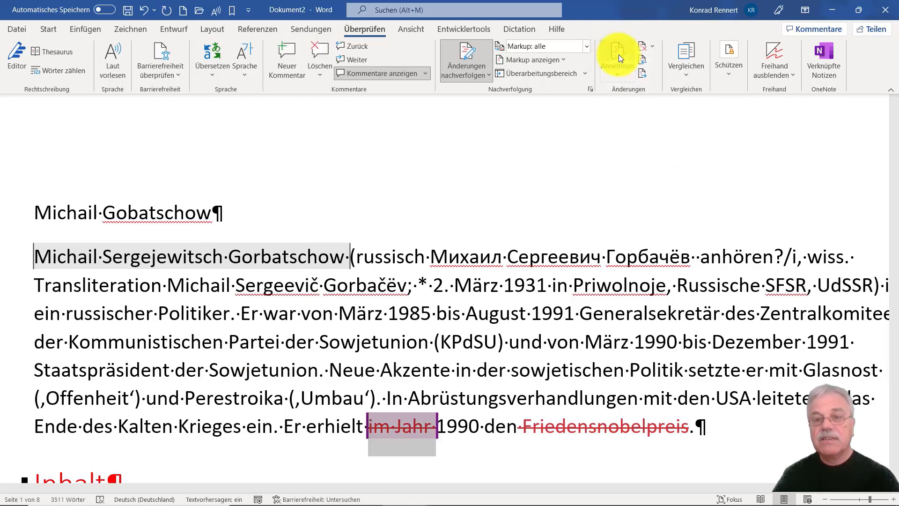
{"action": "left_click", "coordinate": [619, 54]}
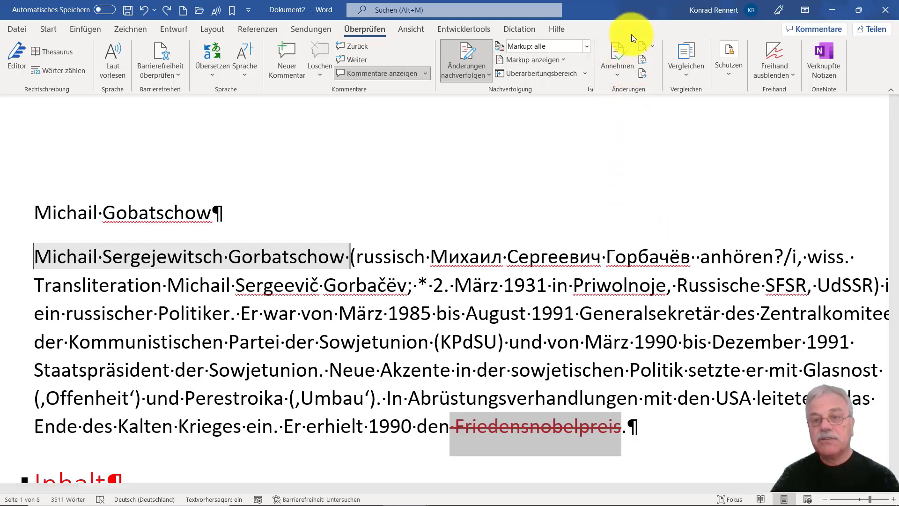
Reject the tracked deletion of "Friedensnobelpreis" and delete the comment attached to "Michail Sergejewitsch Gorbatschow" at the start of the paragraph.
{"action": "left_click", "coordinate": [643, 45]}
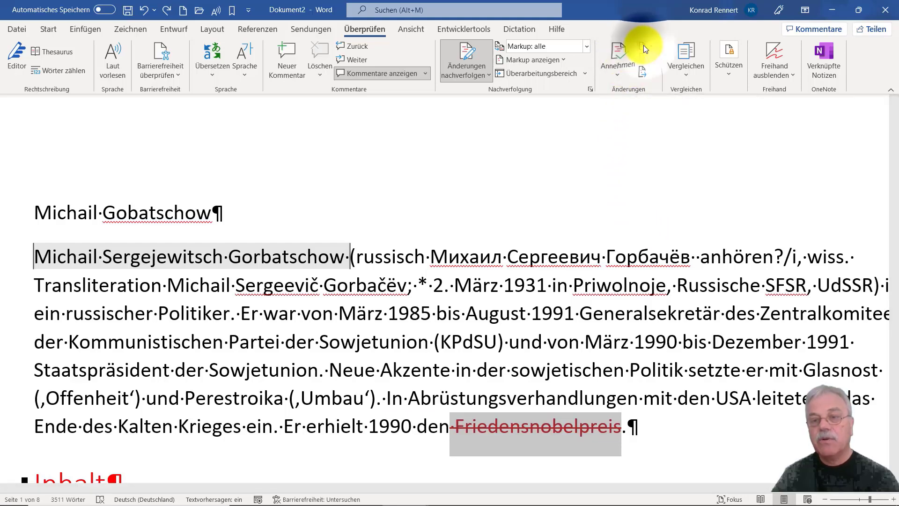
{"action": "key", "text": "Return"}
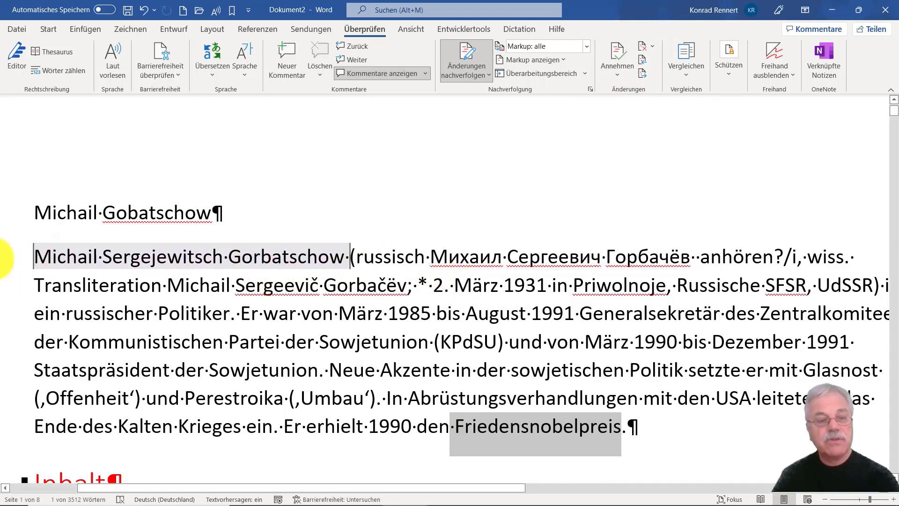
{"action": "left_click", "coordinate": [63, 243]}
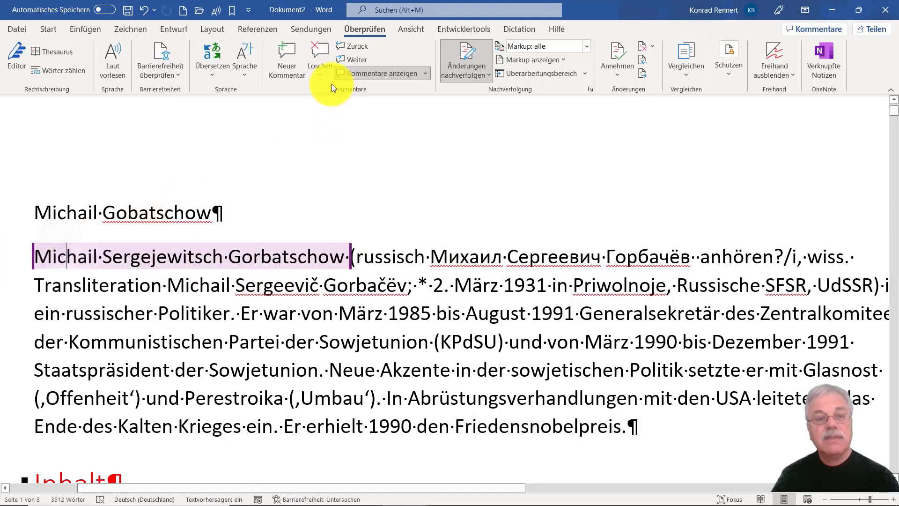
{"action": "left_click", "coordinate": [319, 48]}
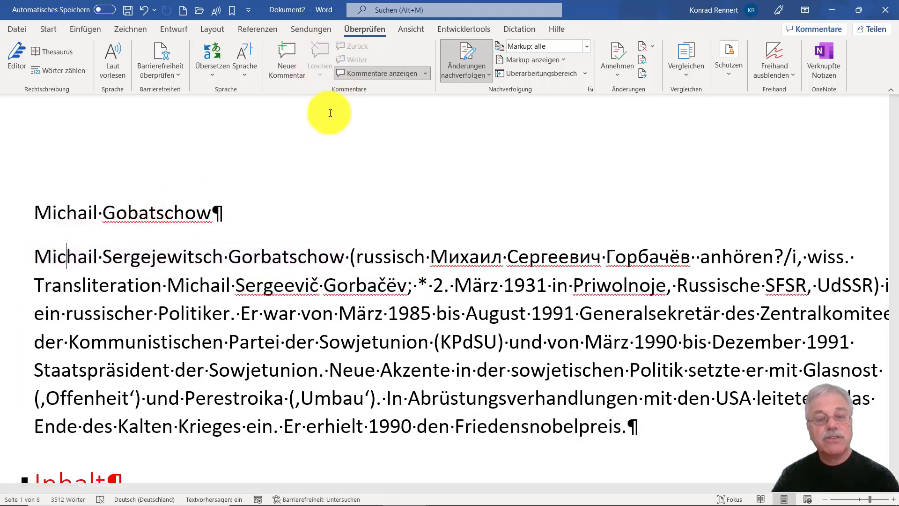